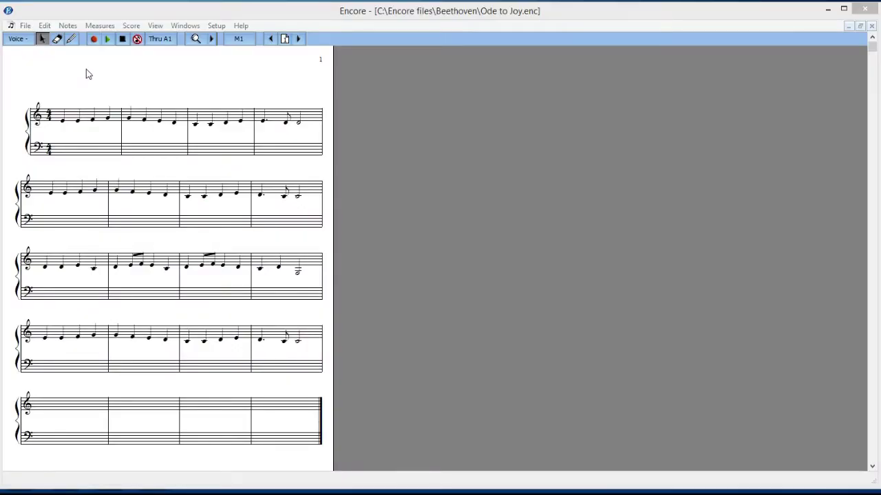
- Zoom the Ode to Joy score to Fit Width and play it back
click(212, 39)
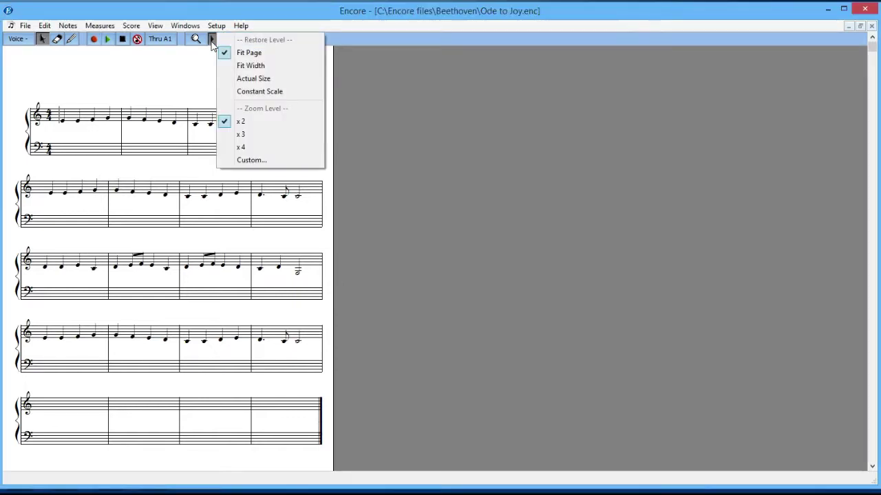
click(227, 70)
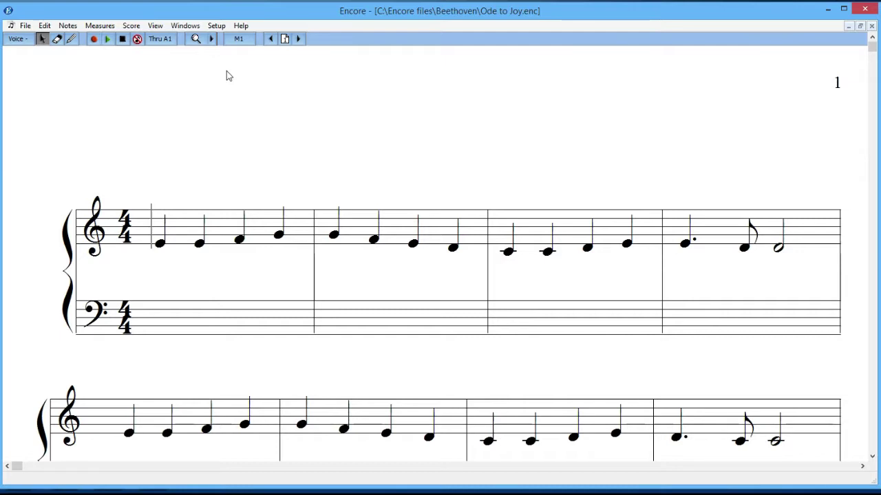
key(space)
- In Measures > Measure Numbers, tick Add Numbers and set numbering to every 1 measure
click(97, 27)
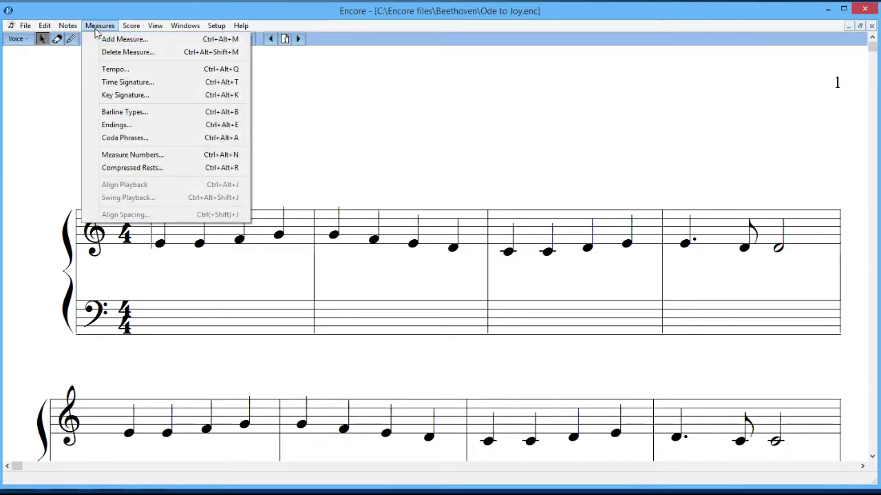
click(113, 157)
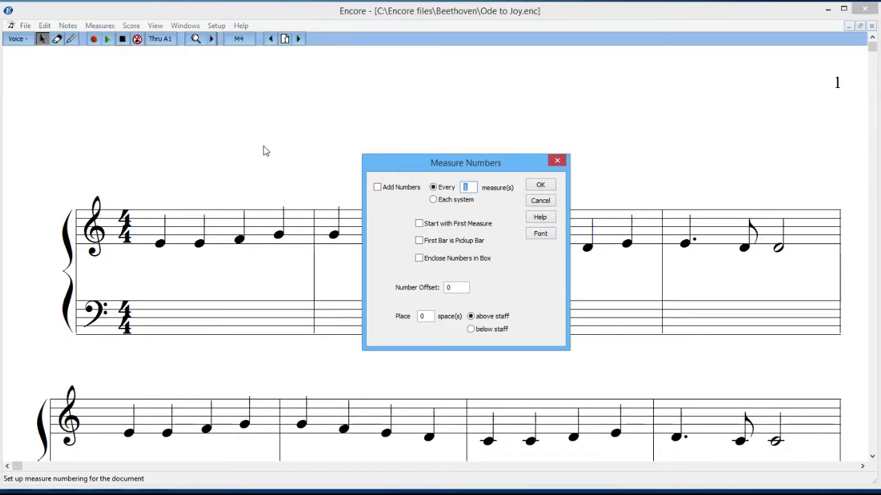
click(377, 189)
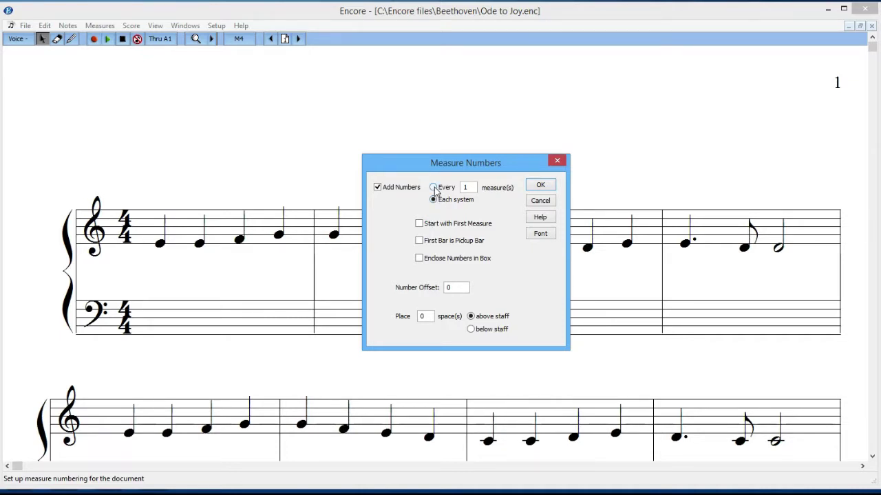
click(433, 187)
- Try Start with First Measure, Pickup Bar and Enclose in Box, clear them, then apply
click(421, 227)
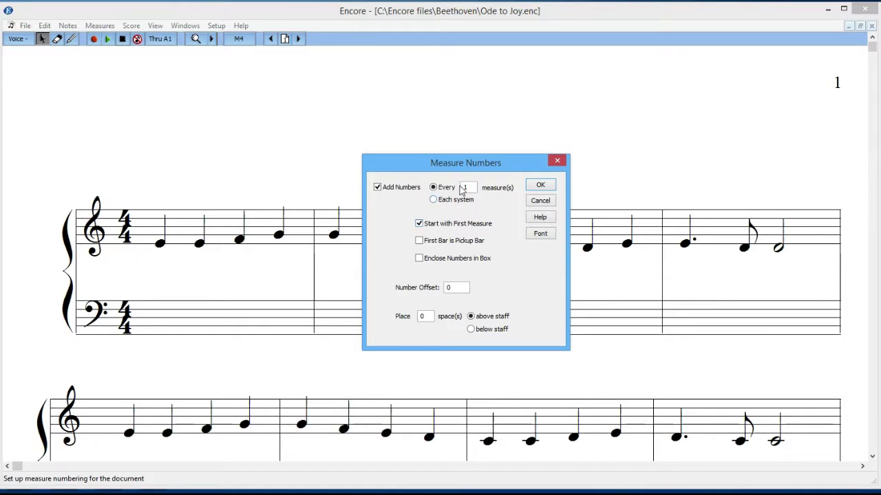
click(419, 242)
click(419, 241)
click(419, 259)
click(419, 223)
click(419, 259)
click(533, 186)
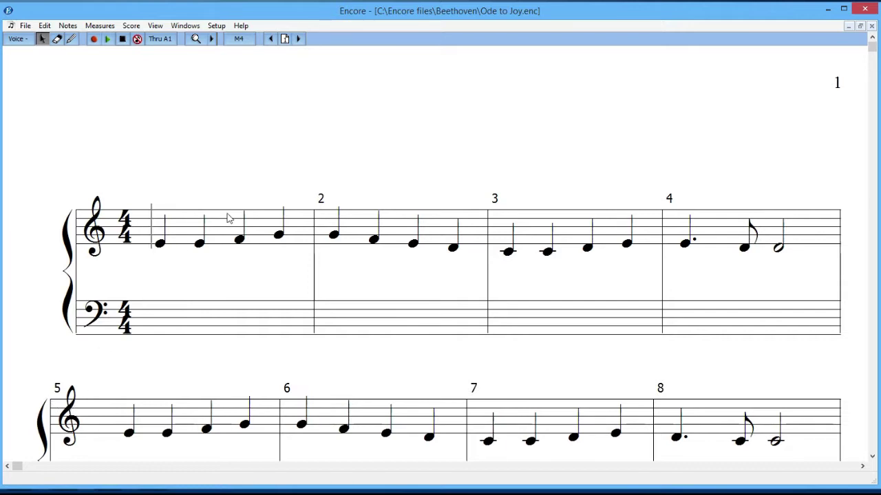
- Reopen Measure Numbers and show its Font settings (Tahoma, Regular, 9)
click(100, 26)
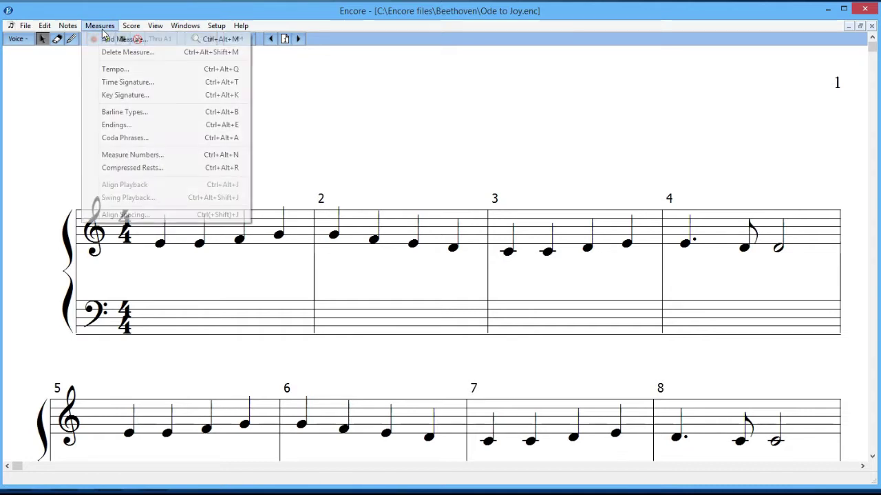
click(111, 156)
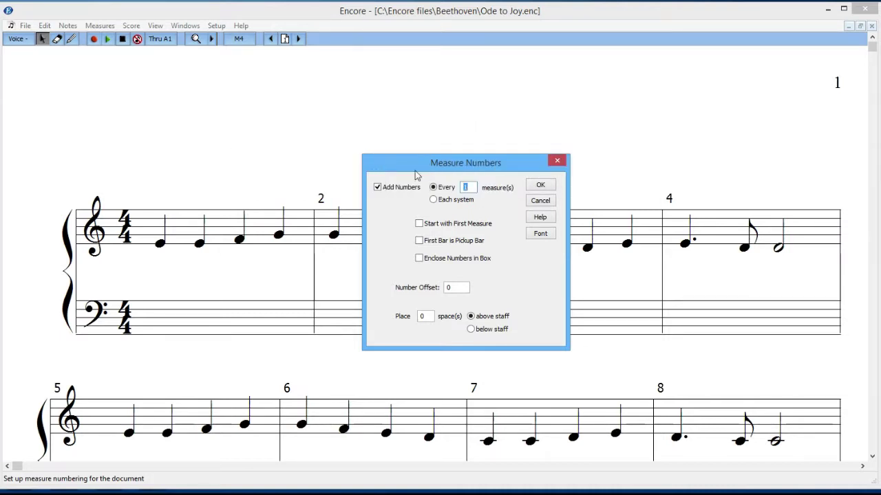
click(541, 233)
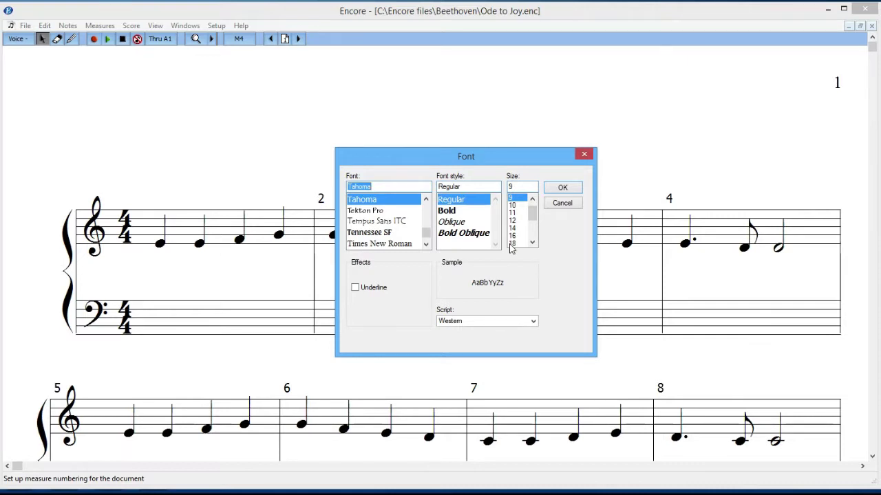
- Close the Font dialog without changing the measure number font
click(582, 155)
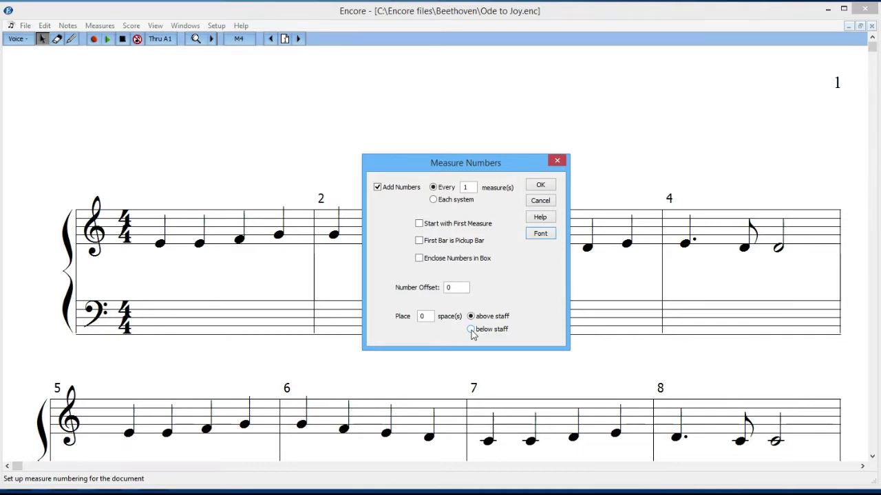
- Apply below-staff measure numbers, then tick Start with First Measure in the reopened settings
click(537, 185)
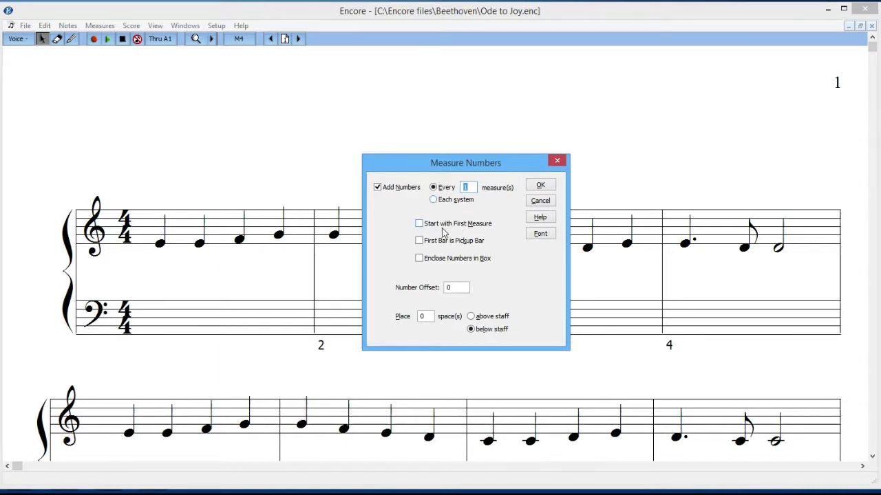
click(421, 224)
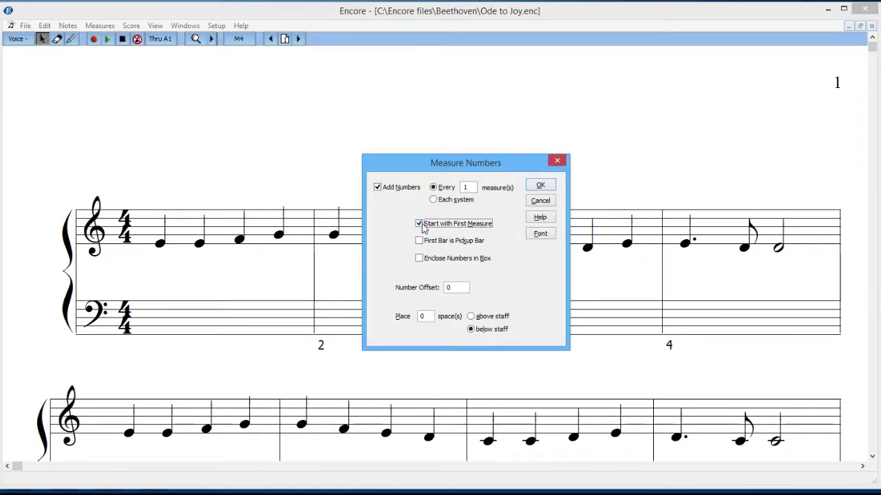
- Place the measure numbers above the staff and apply, numbering bars 1 through 8
click(471, 317)
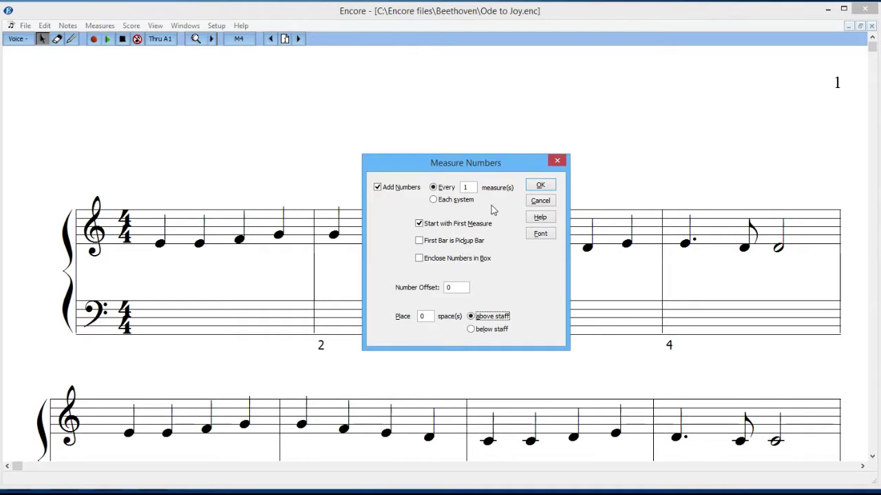
click(539, 186)
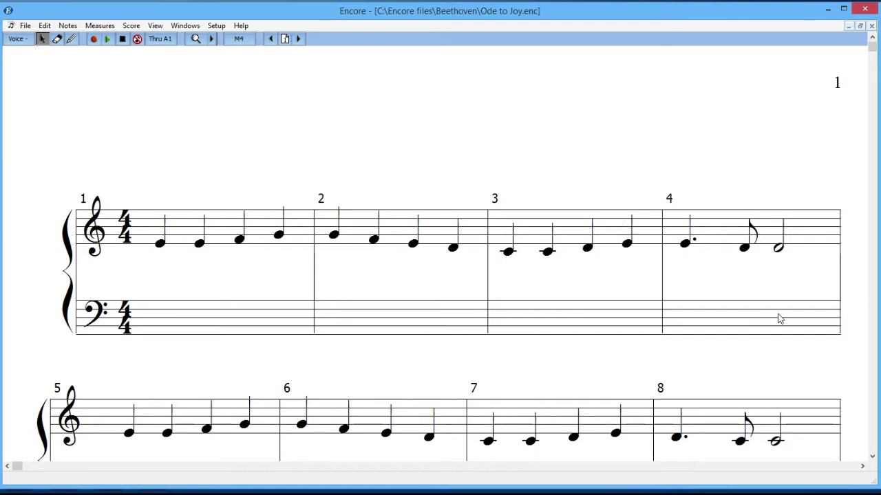
scroll(785, 322, down, 3)
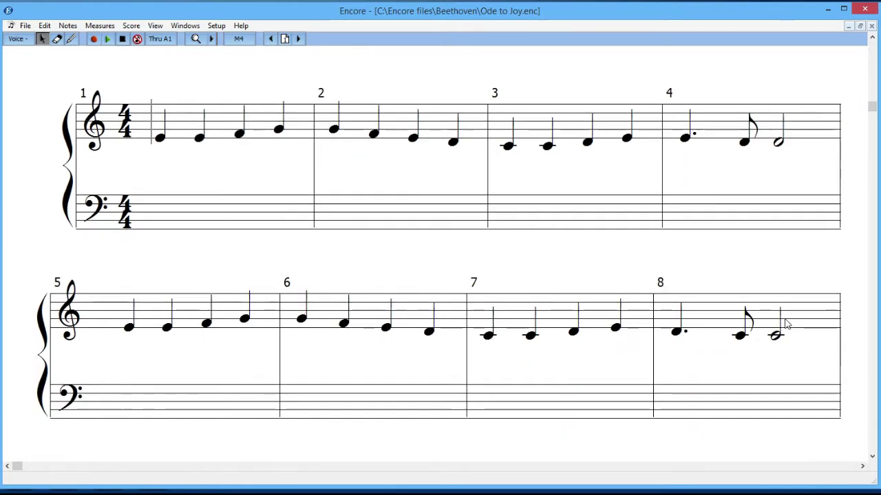
scroll(787, 324, down, 4)
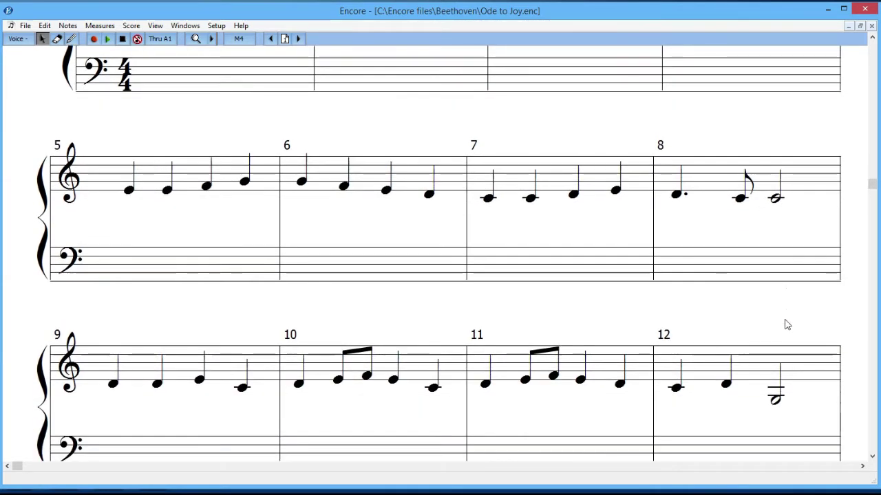
scroll(786, 325, down, 5)
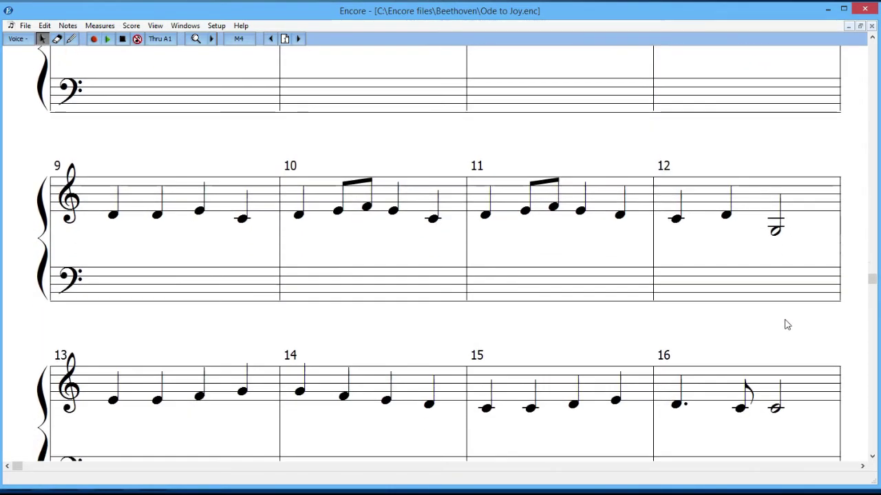
scroll(787, 325, up, 5)
scroll(786, 325, up, 4)
scroll(787, 325, up, 2)
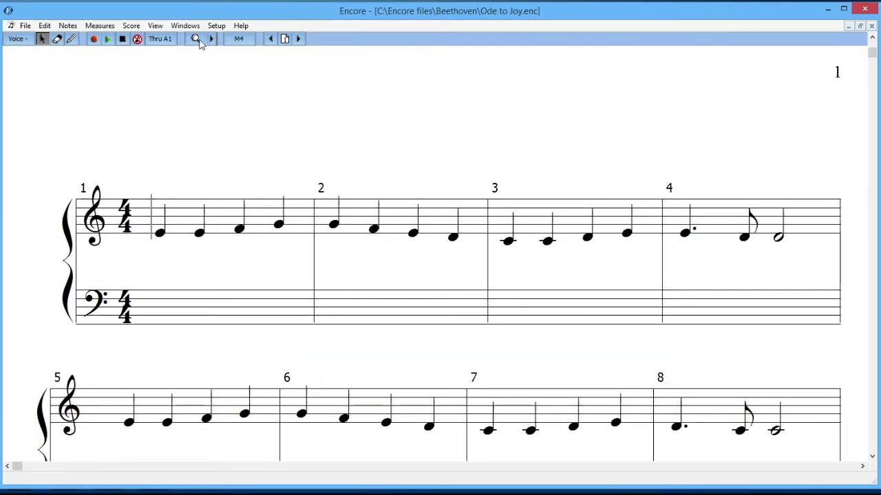
click(211, 39)
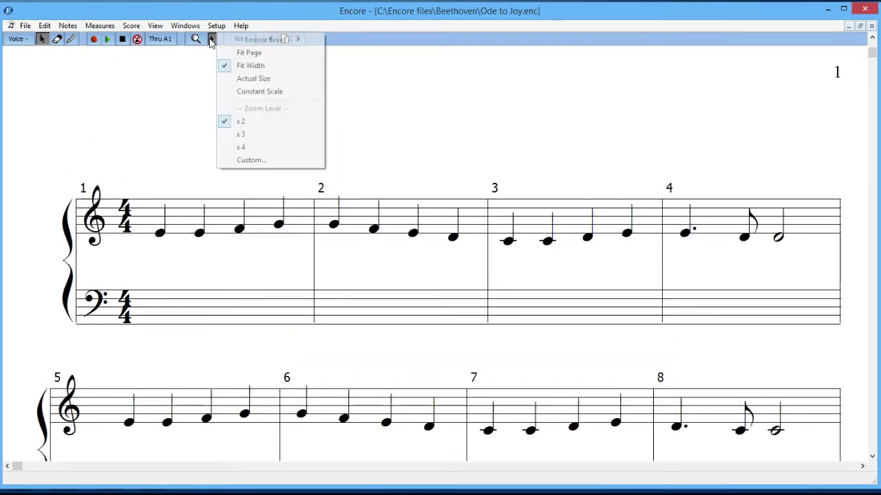
click(224, 78)
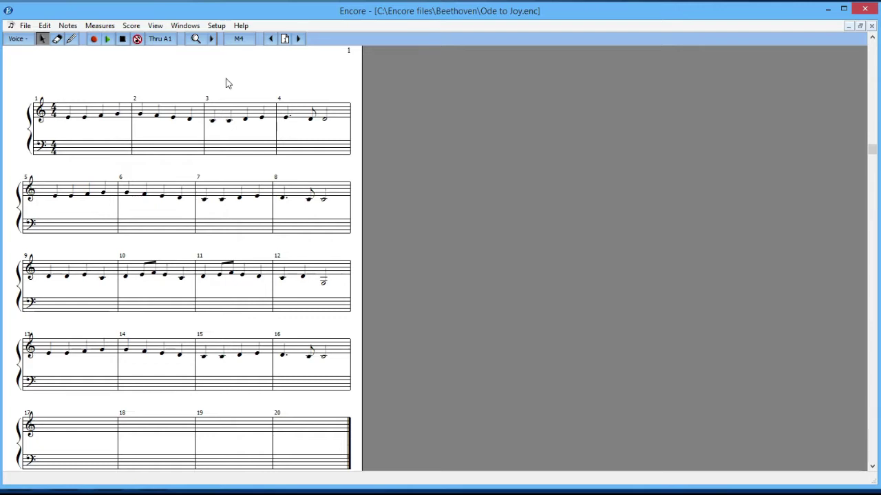
click(212, 41)
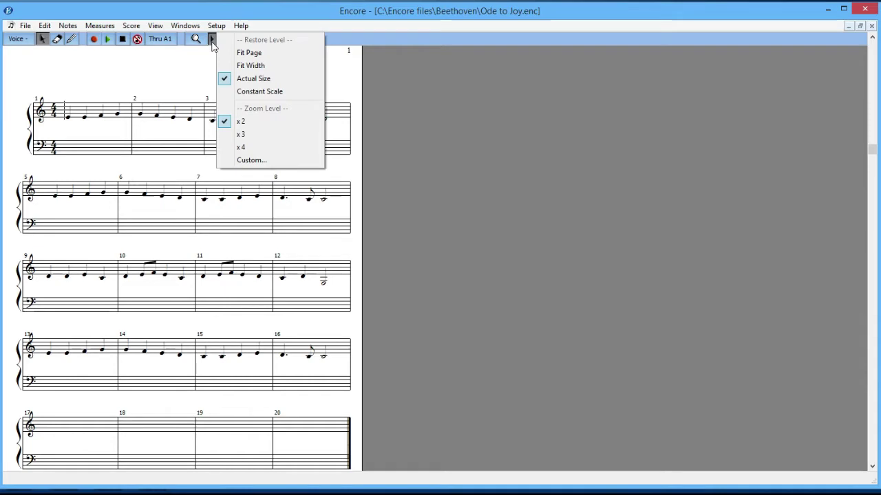
click(223, 65)
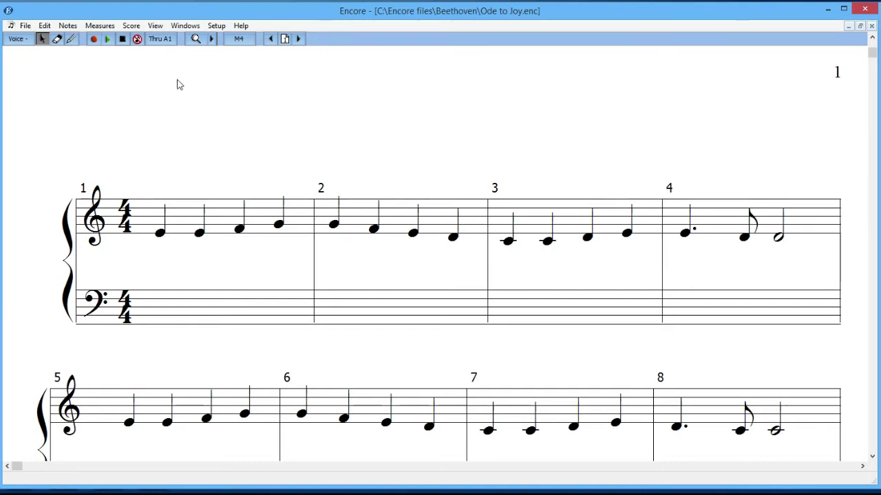
- Switch the score to View > Linear View as one continuous system
click(157, 27)
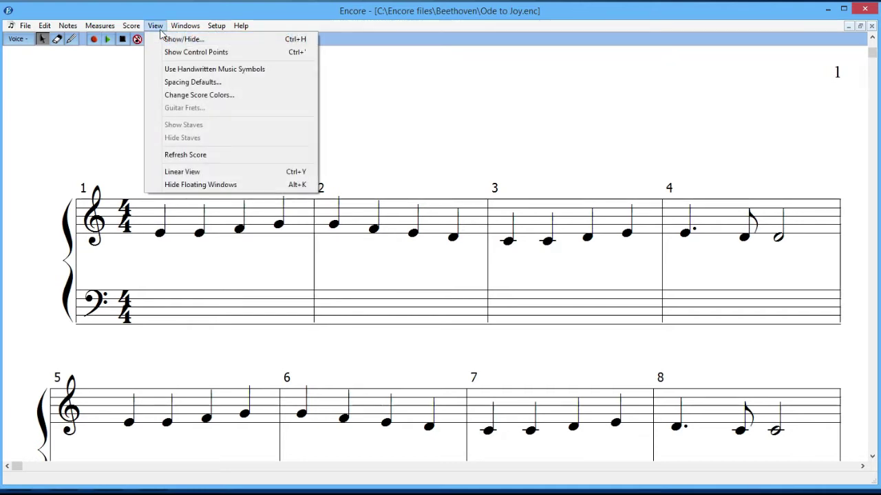
click(179, 175)
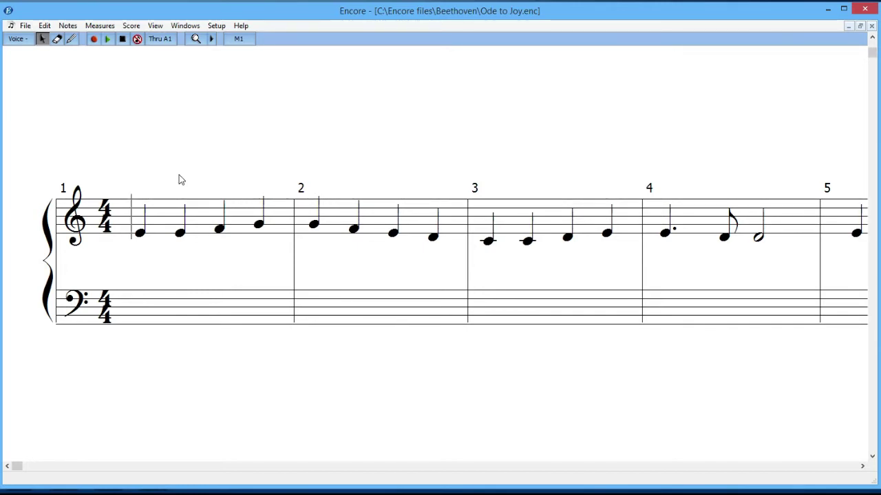
scroll(179, 180, right, 3)
scroll(179, 180, right, 3)
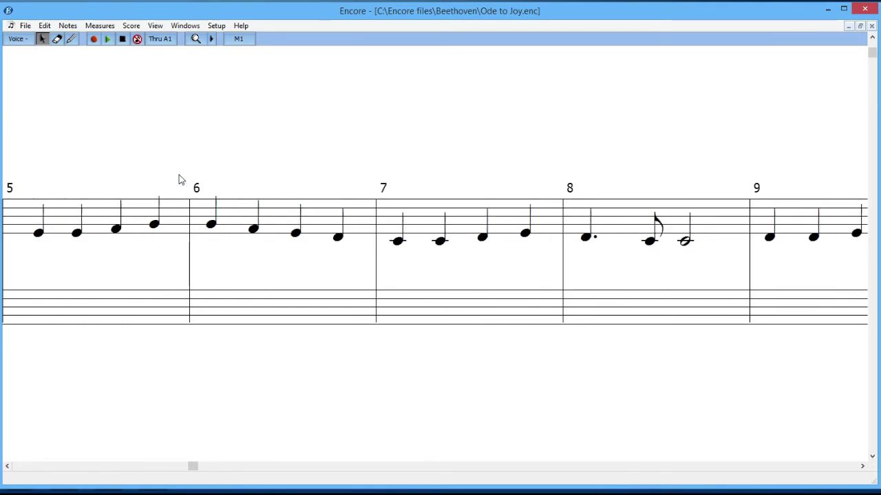
scroll(178, 179, right, 4)
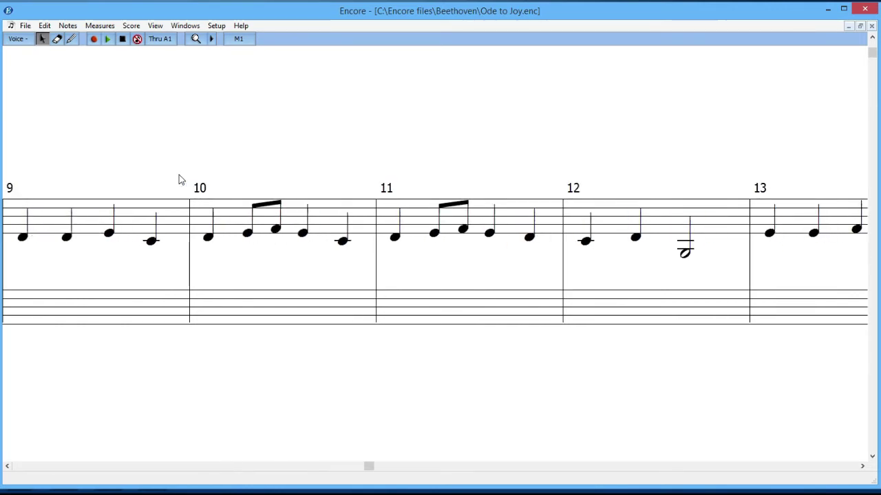
scroll(179, 176, right, 4)
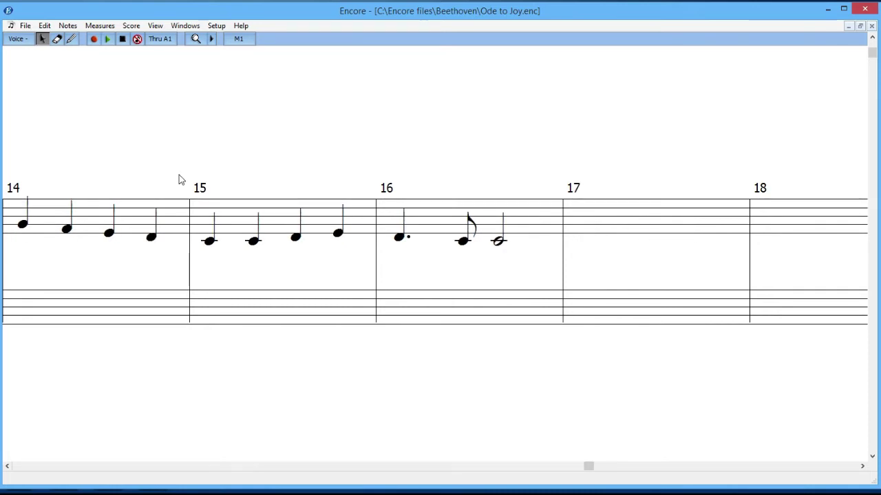
scroll(179, 180, left, 3)
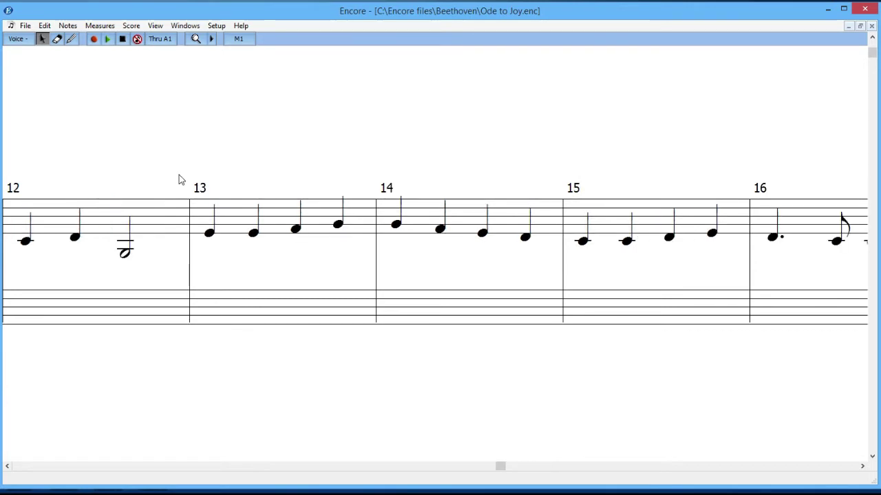
scroll(178, 179, left, 3)
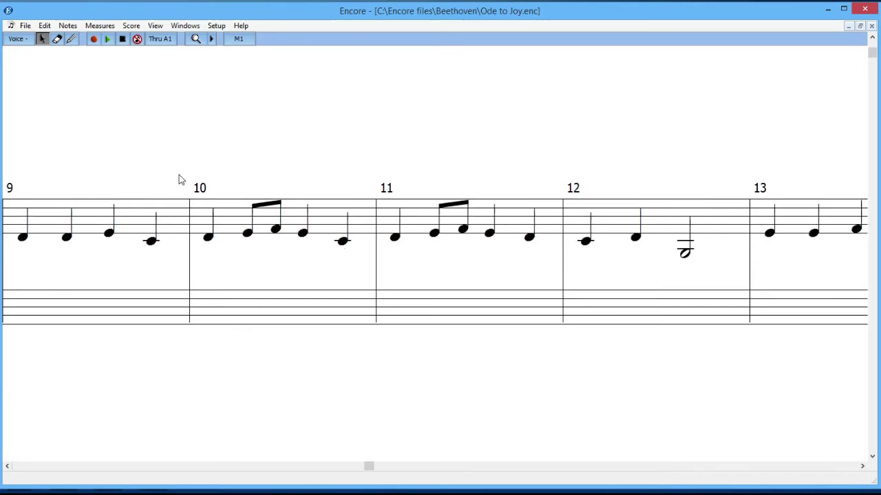
scroll(179, 180, left, 2)
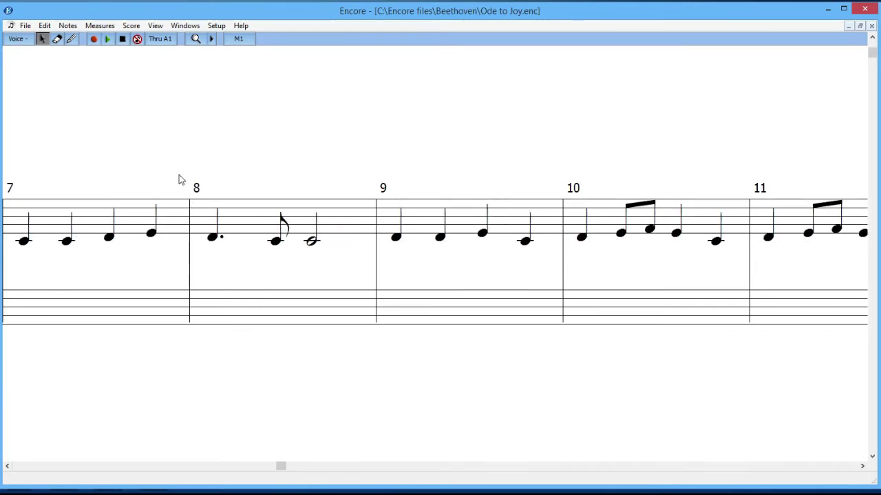
scroll(181, 180, left, 1)
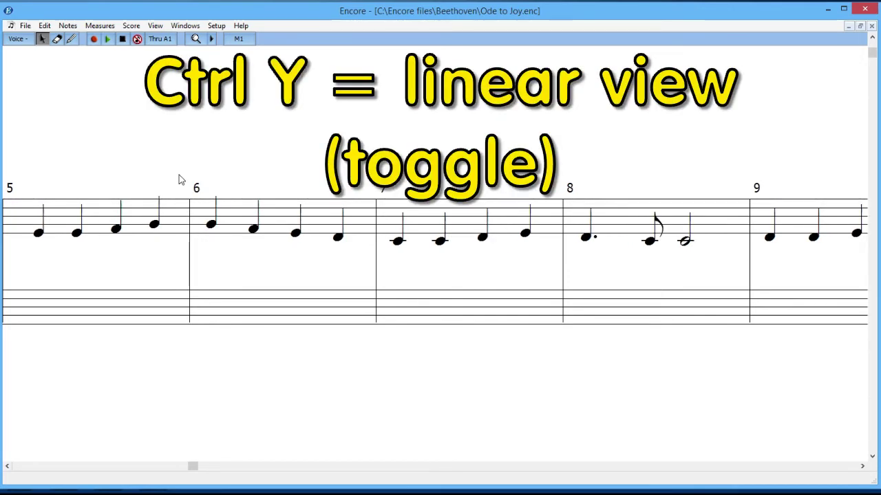
- Toggle linear view off and on with Ctrl+Y, then return to page view with Ctrl+Shift+P
key(ctrl+y)
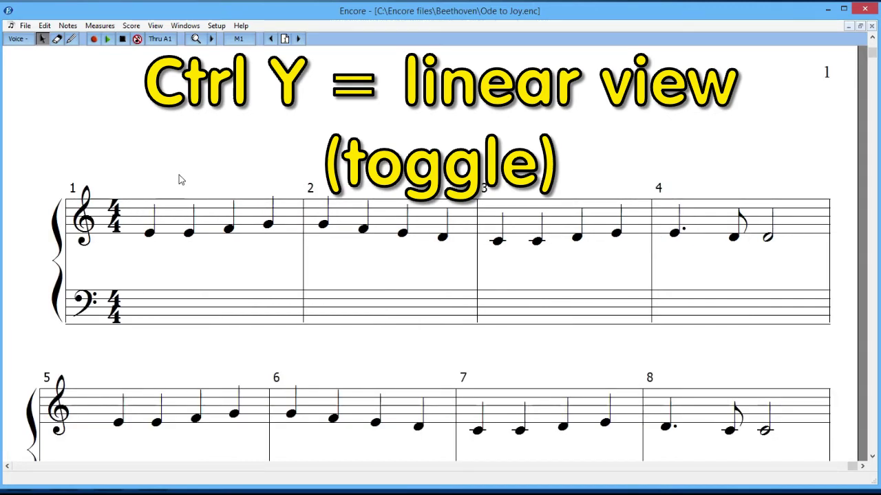
key(ctrl+y)
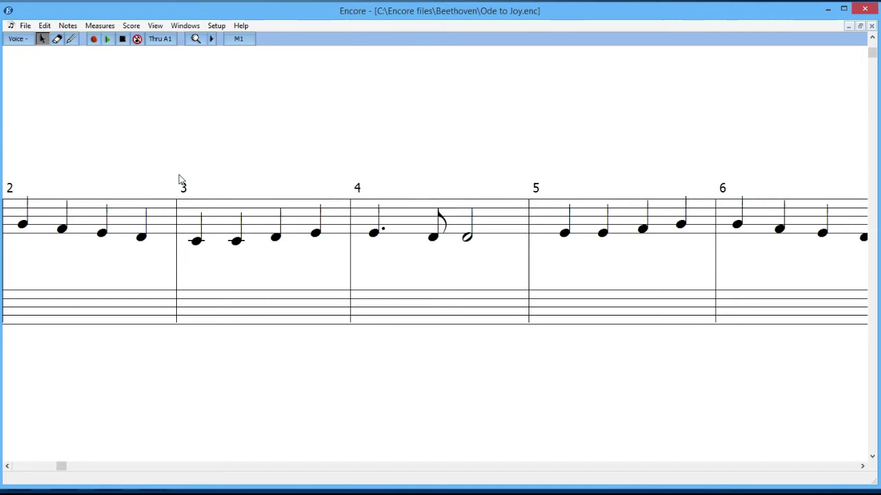
key(ctrl+shift+p)
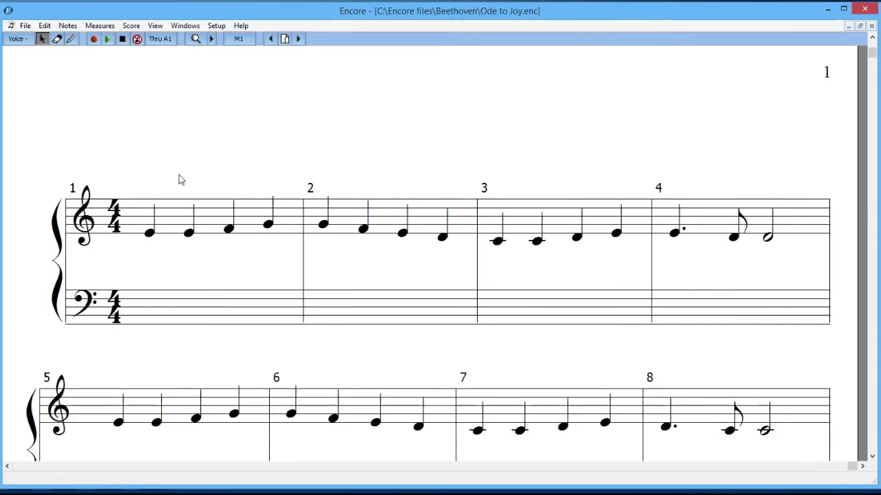